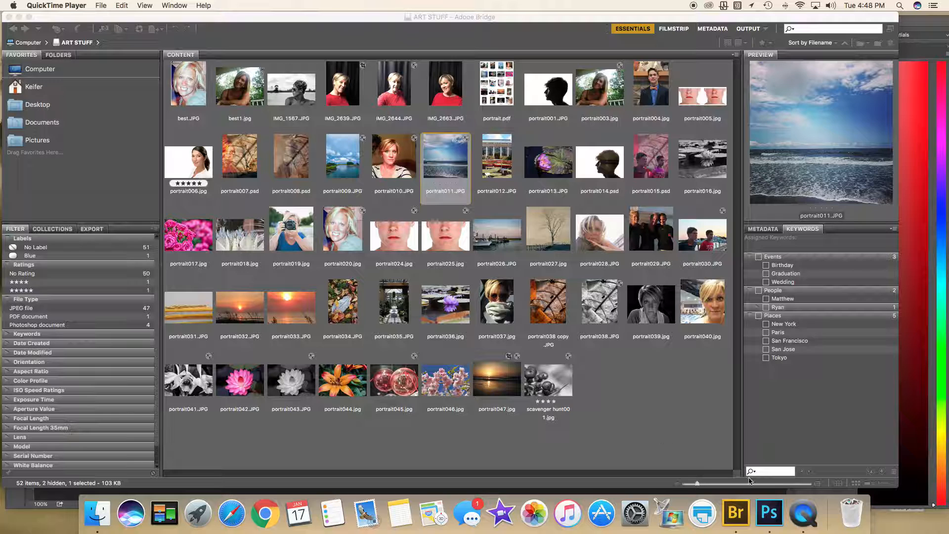
Bring Adobe Bridge to the front, showing the ART STUFF folder's thumbnails
left_click(690, 429)
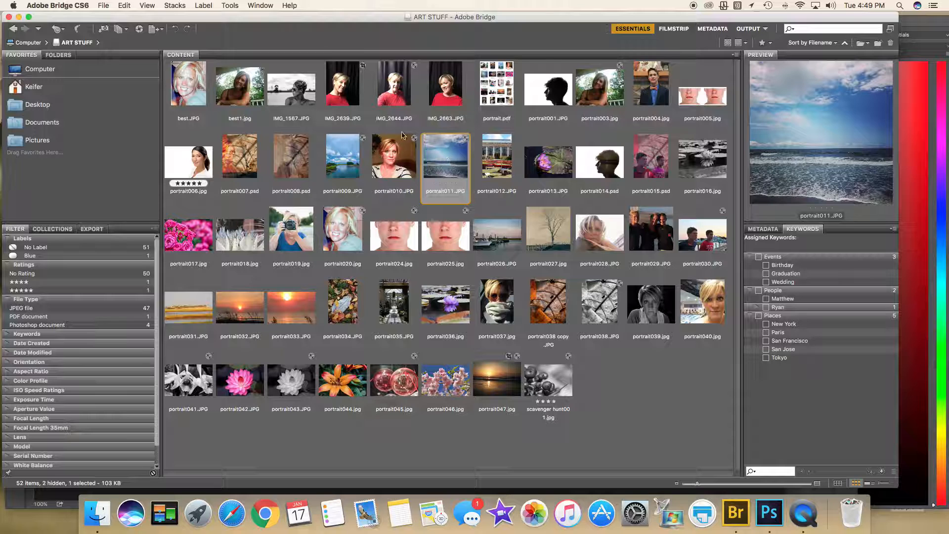
Send portrait011.JPG through Camera Raw with default settings into Photoshop
left_click(139, 29)
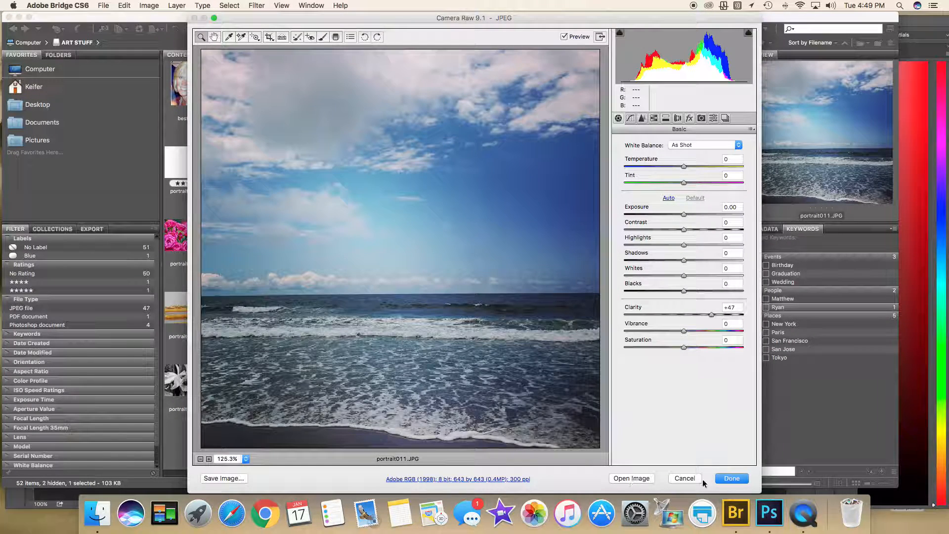
left_click(731, 478)
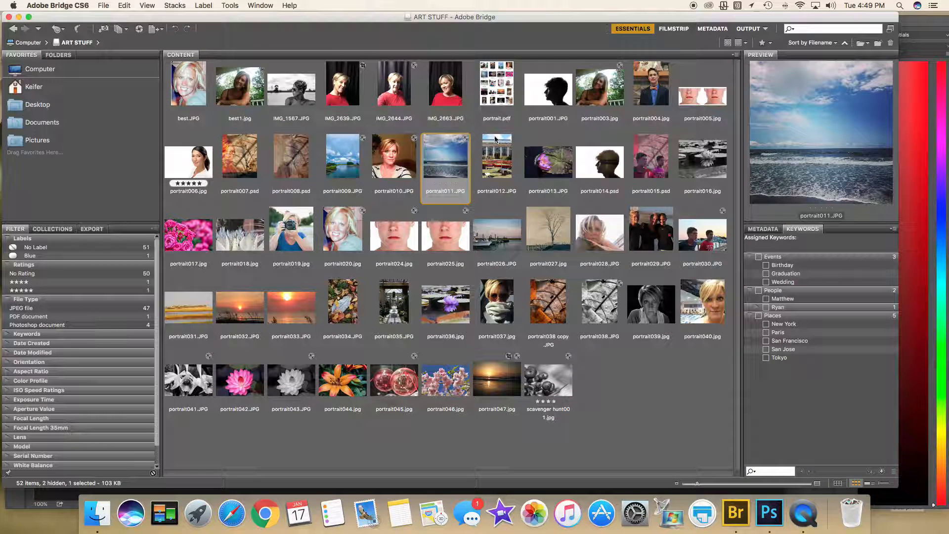
left_click(763, 525)
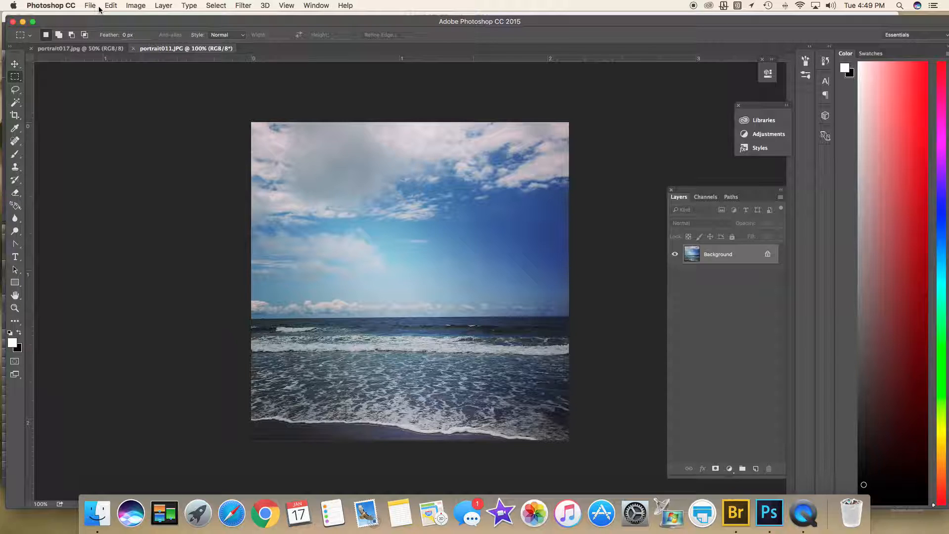
Set Image Size to 14 × 14 inches at 150 pixels/inch with proportions linked (2100 px square)
left_click(135, 6)
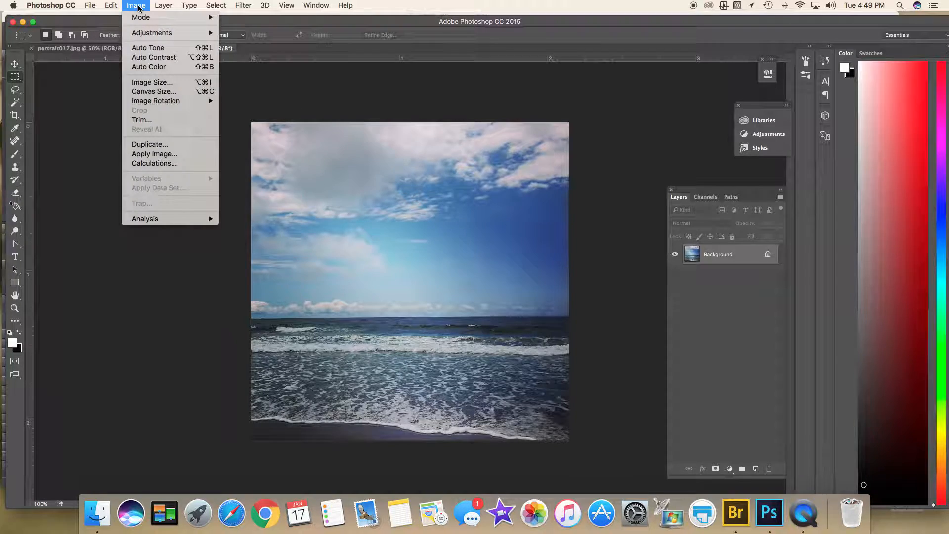
left_click(158, 84)
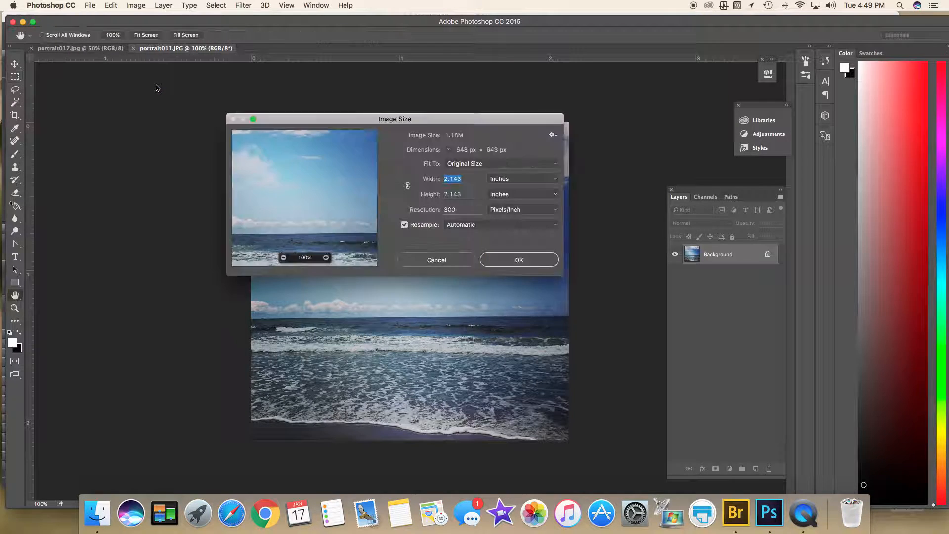
double_click(457, 210)
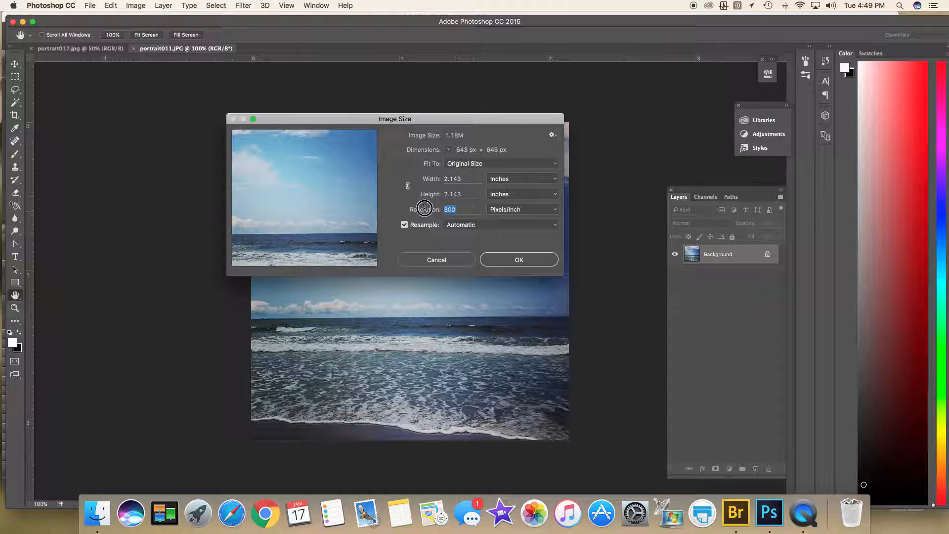
type("150")
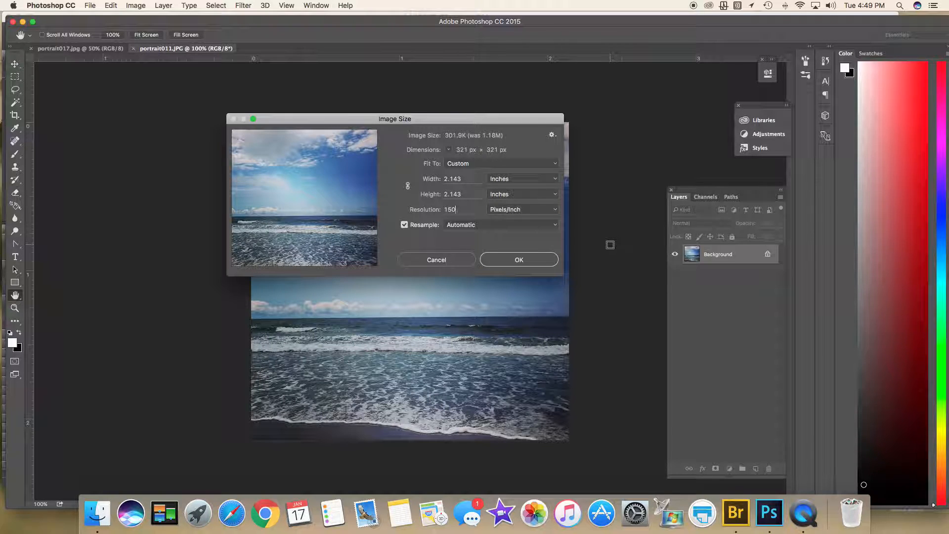
double_click(460, 194)
type("14")
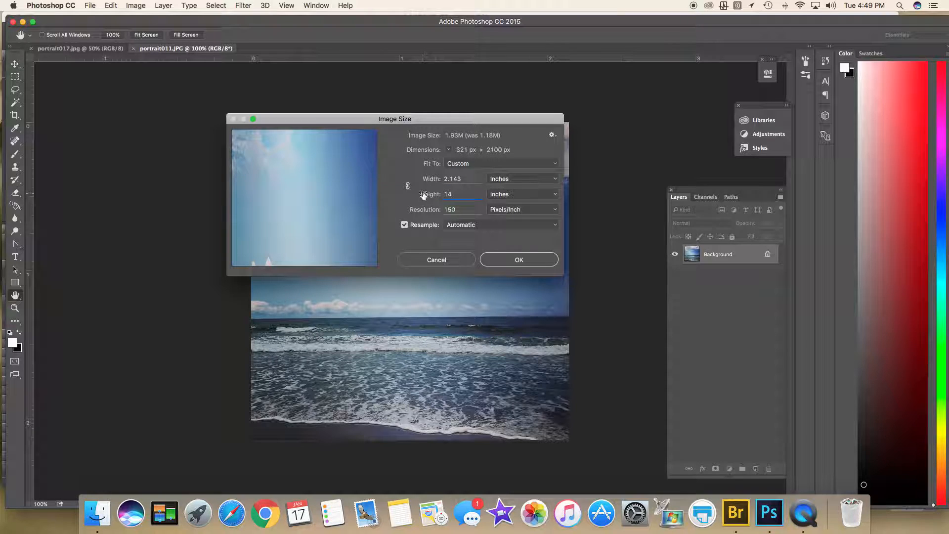
left_click(408, 186)
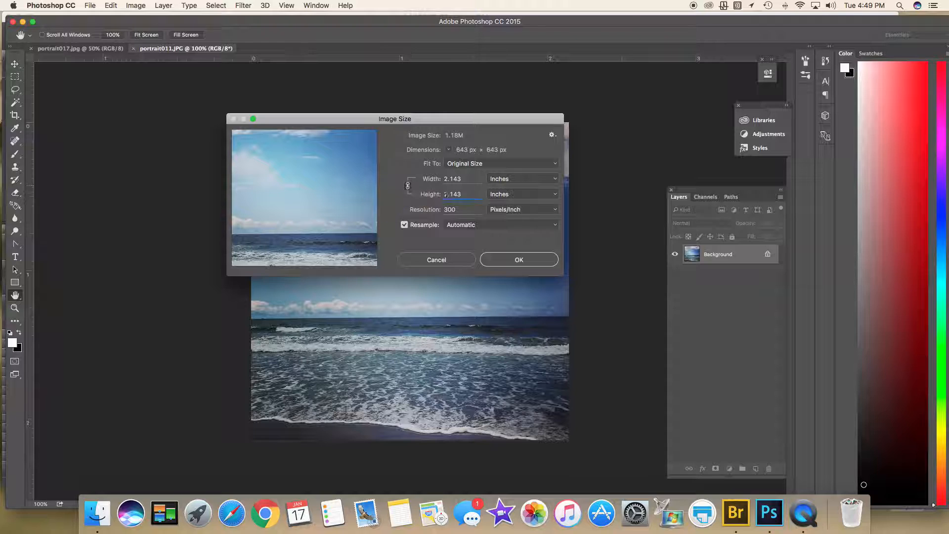
left_click(421, 193)
type("14")
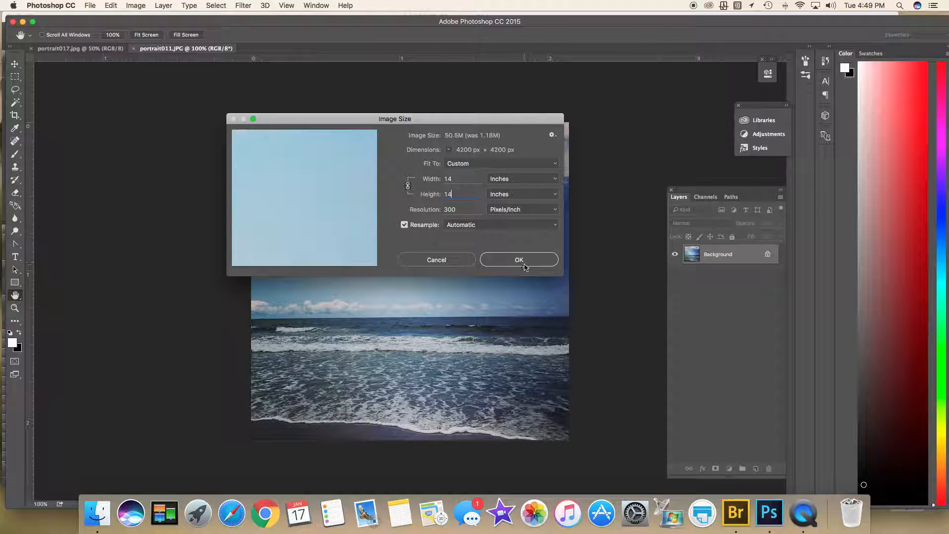
double_click(459, 210)
type("150")
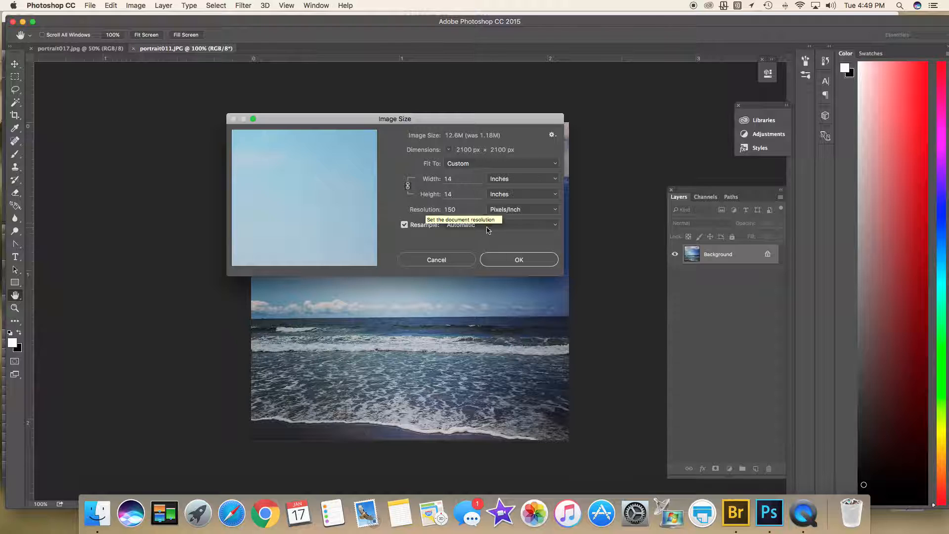
left_click(509, 258)
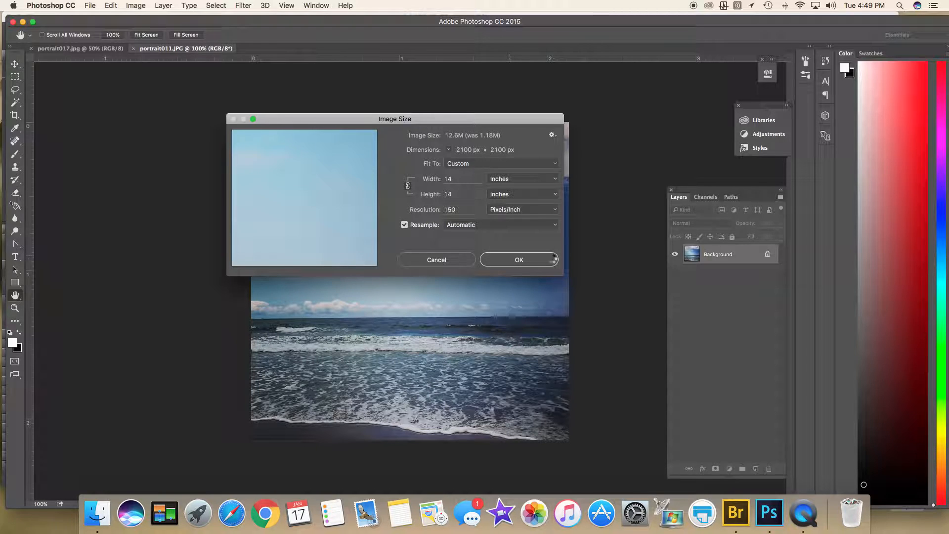
key("m")
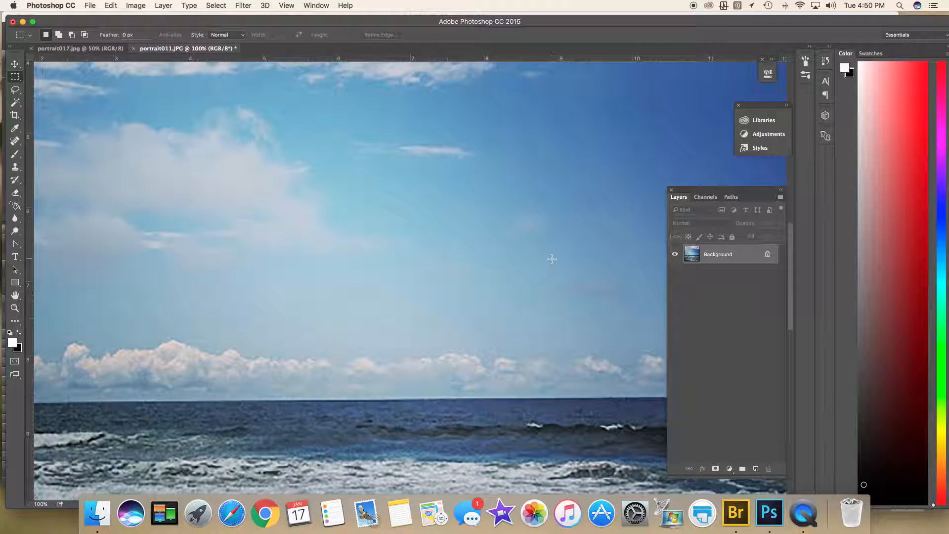
Zoom out and crop the photo to a 14:11 ratio
key("super+minus")
key("super+minus")
key("super+minus")
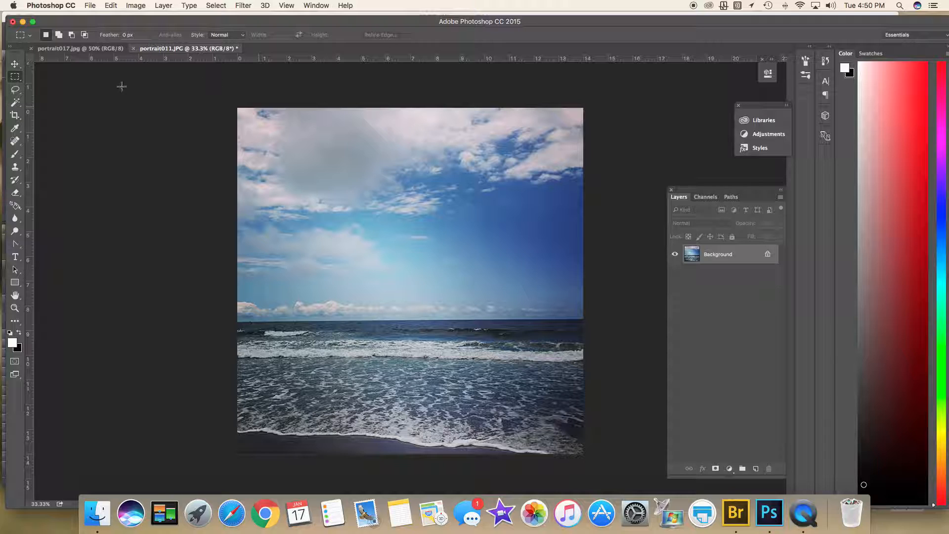
left_click(15, 115)
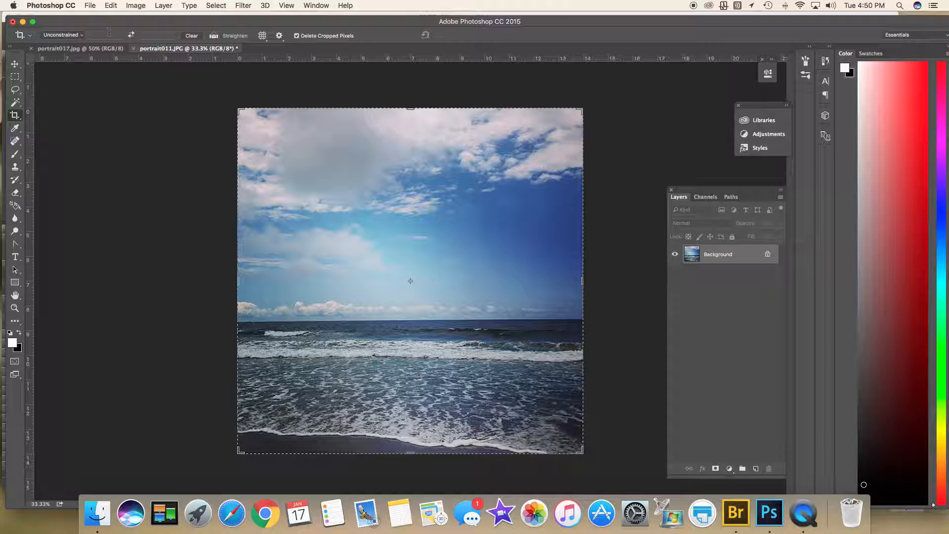
type("14")
left_click(156, 32)
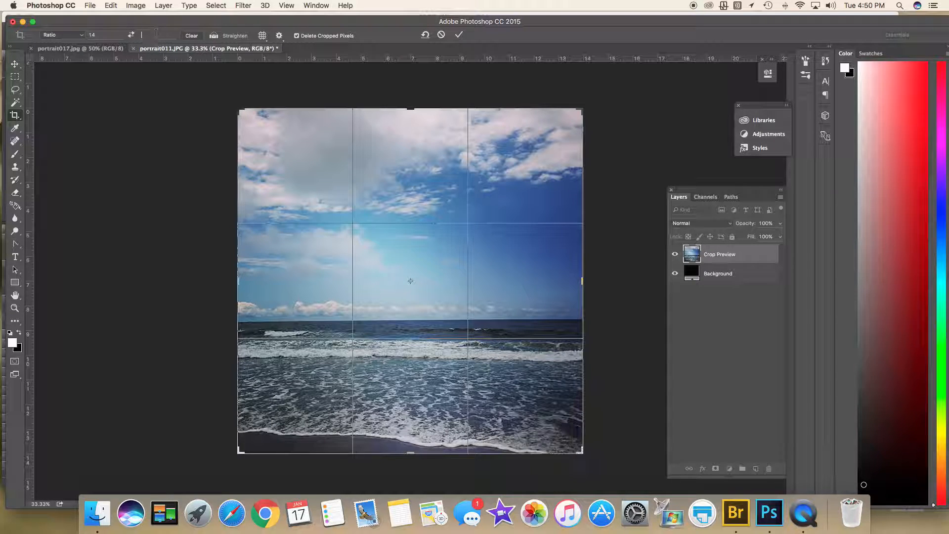
type("11")
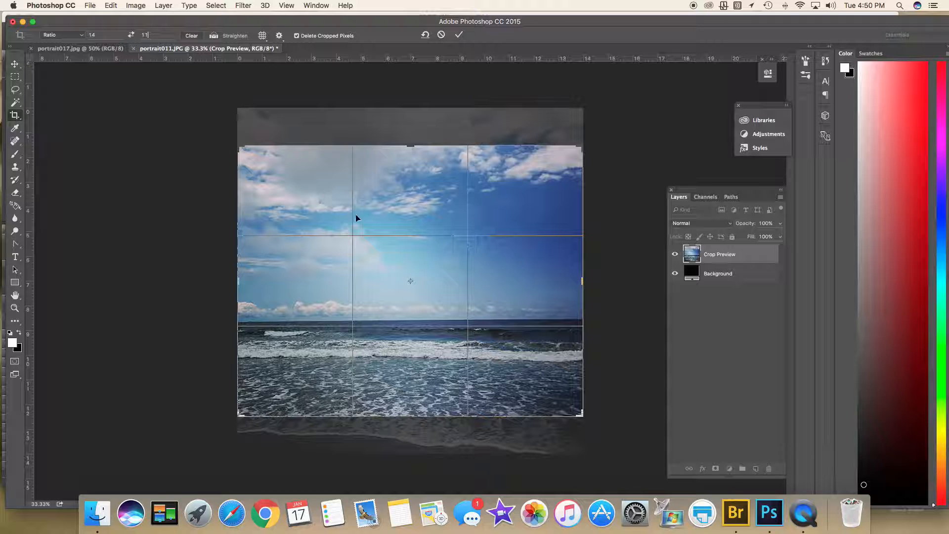
key("Return")
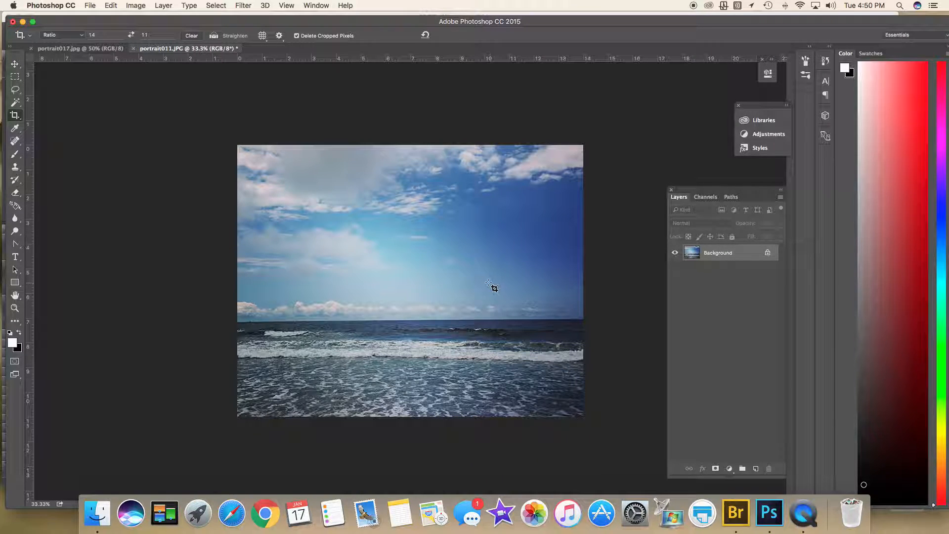
Undo that crop and recrop at 14:11 with the photo shifted down to keep the shoreline
left_click(111, 6)
left_click(118, 16)
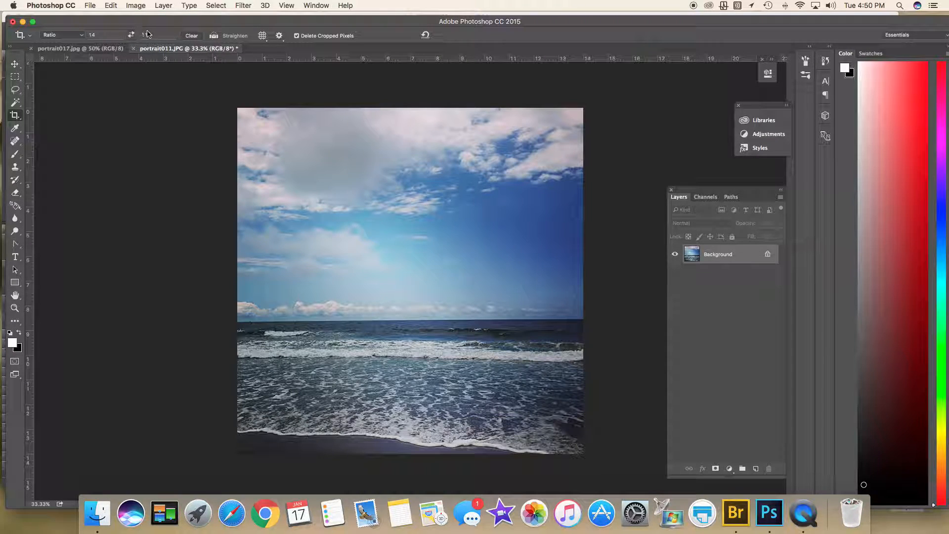
left_click(15, 115)
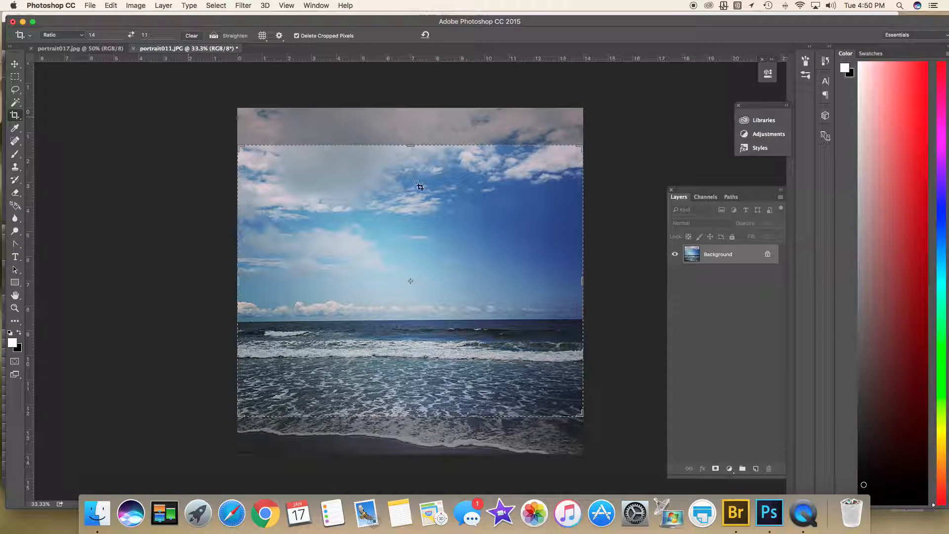
left_click_drag(461, 268, 455, 237)
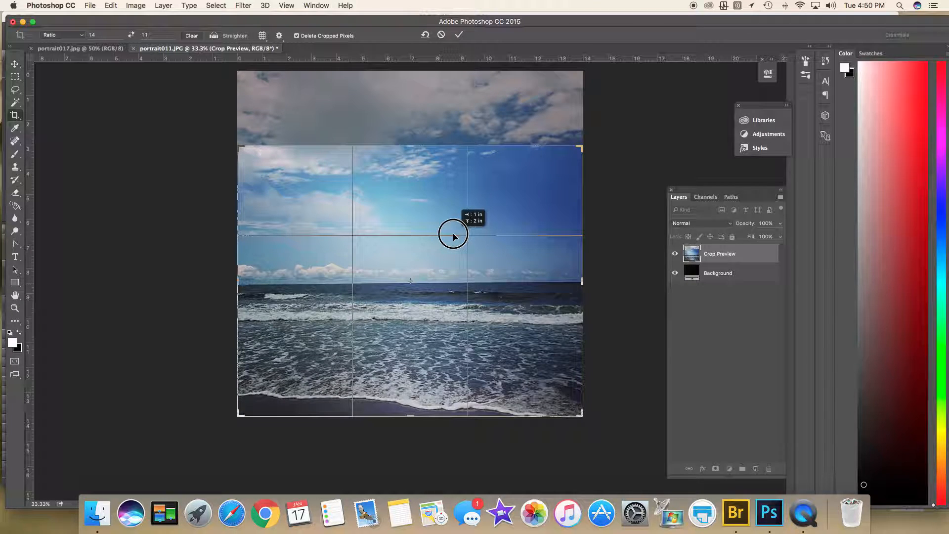
mouse_move(454, 235)
left_mouse_down()
mouse_move(454, 280)
mouse_move(460, 208)
mouse_move(454, 235)
left_mouse_up()
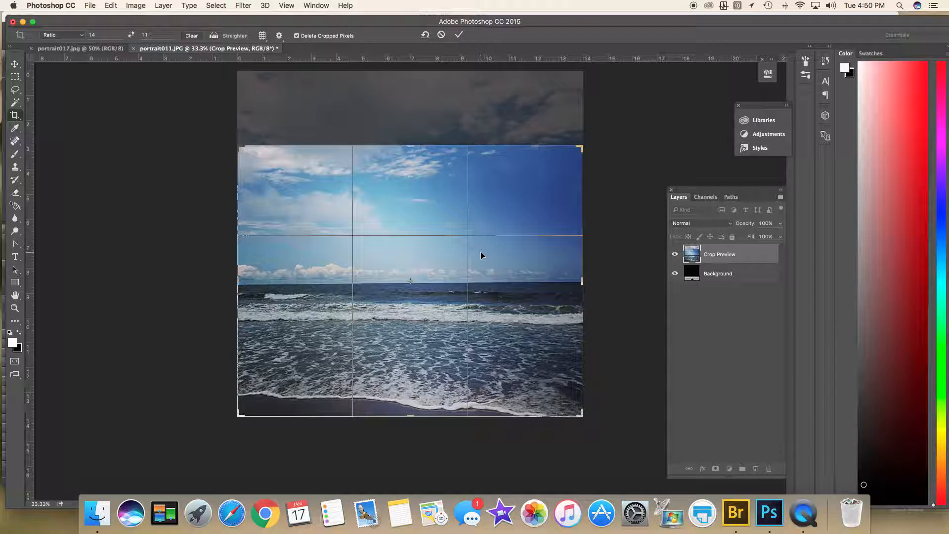
key("Return")
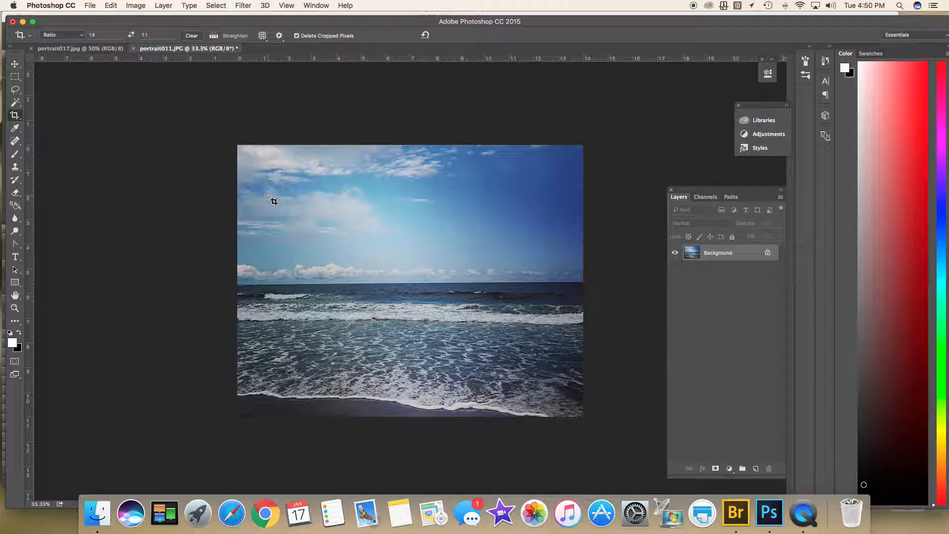
With the Move tool active, duplicate the Background layer as 'Background copy'
left_click(15, 65)
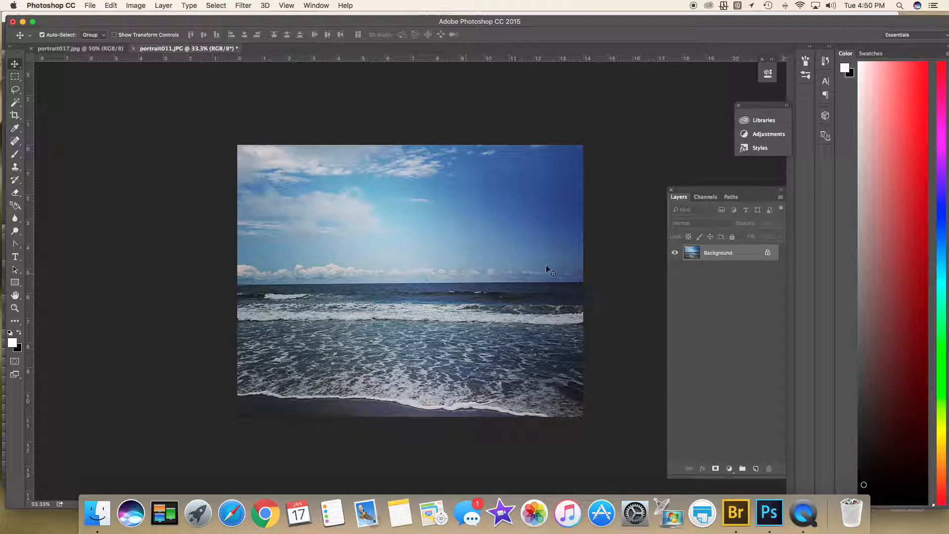
right_click(711, 257)
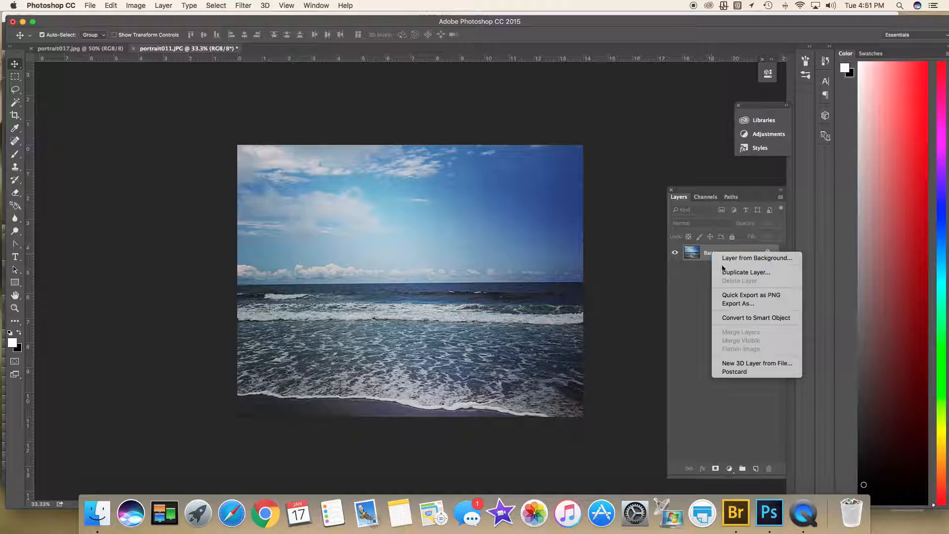
left_click(729, 273)
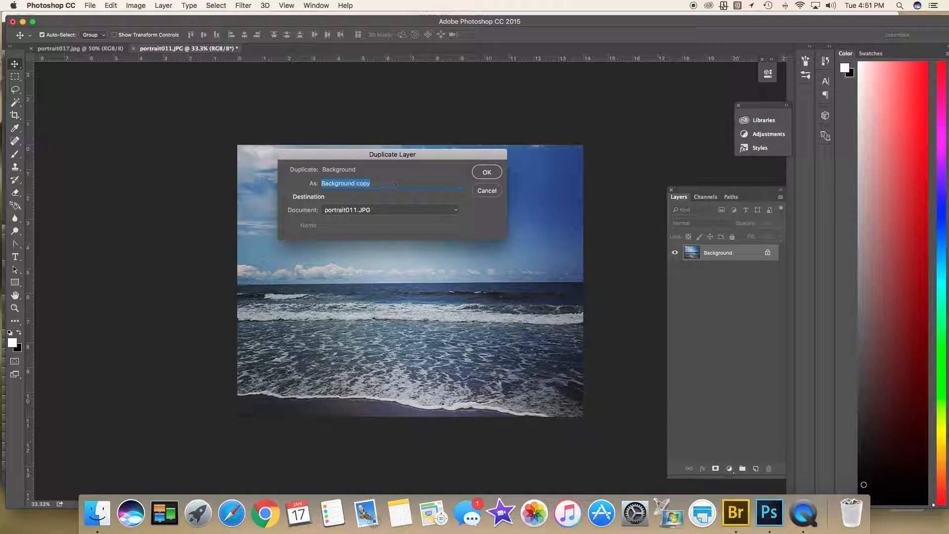
left_click(487, 172)
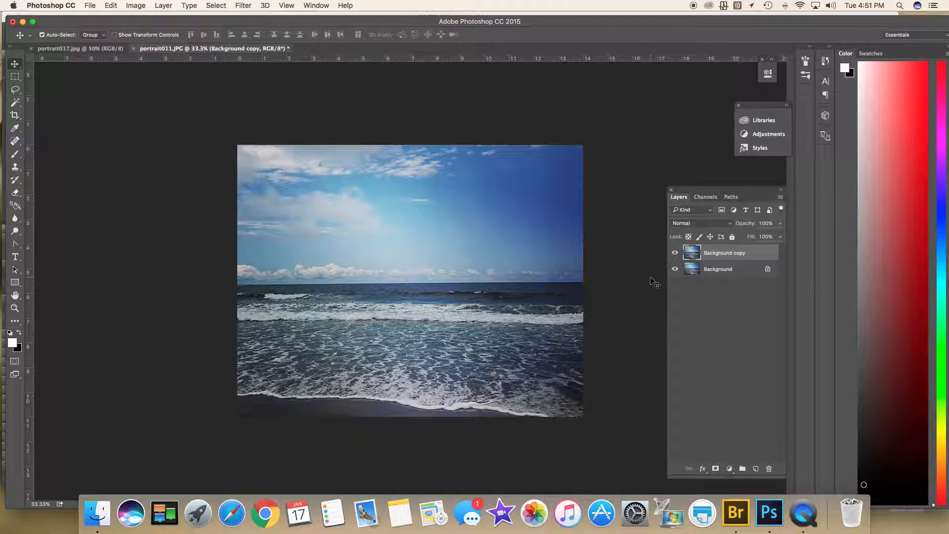
Save as a layered Photoshop file named after the portrait subject, with maximize compatibility, then show portrait017.jpg
left_click(90, 7)
left_click(107, 109)
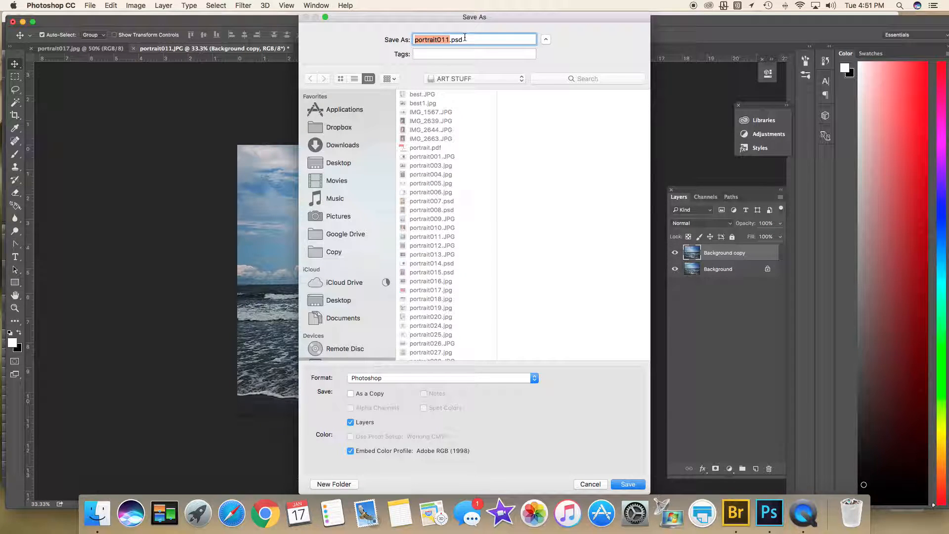
key("super+a")
type("Mu")
key("BackSpace")
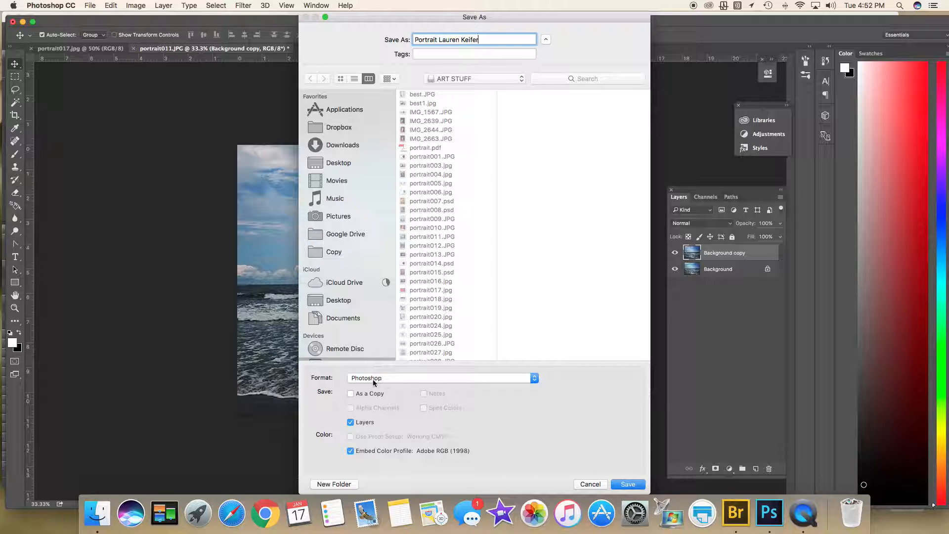
left_click(517, 378)
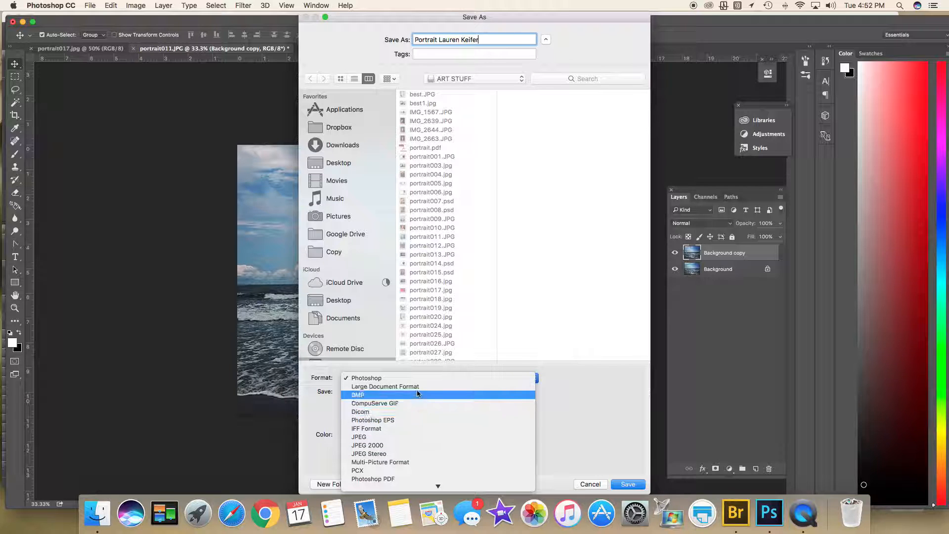
left_click(430, 379)
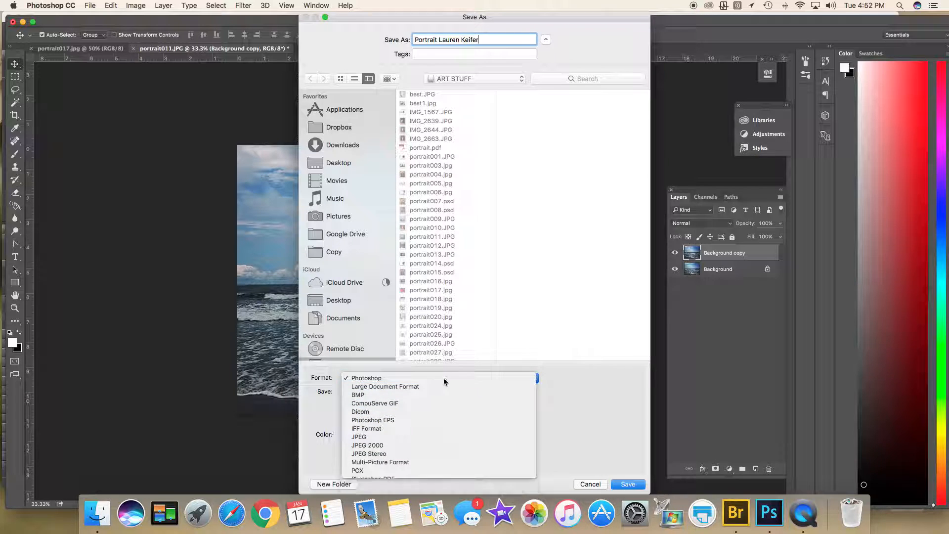
left_click(627, 484)
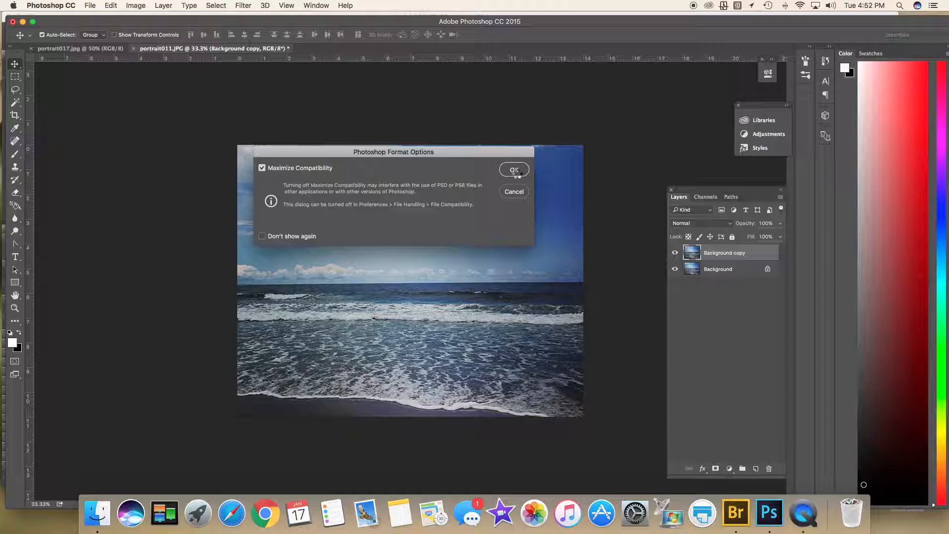
left_click(514, 170)
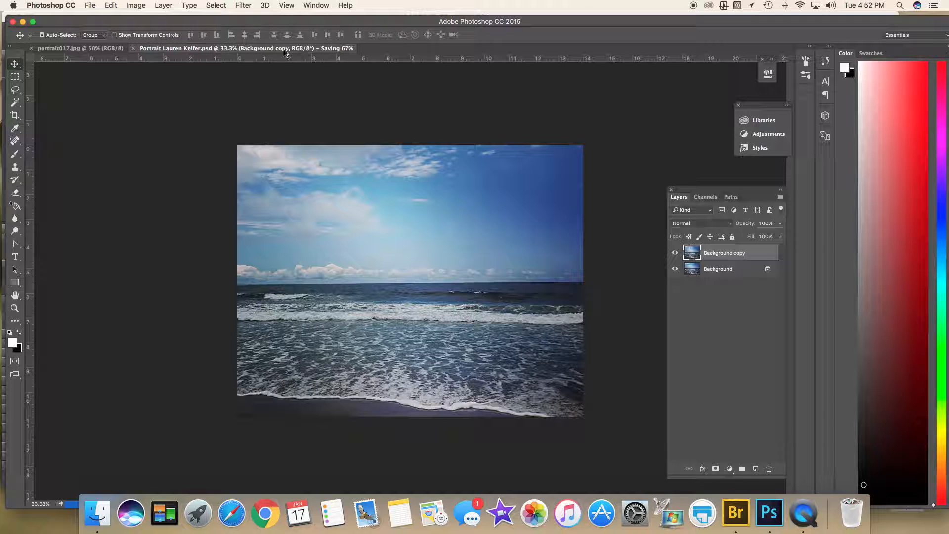
left_click(81, 49)
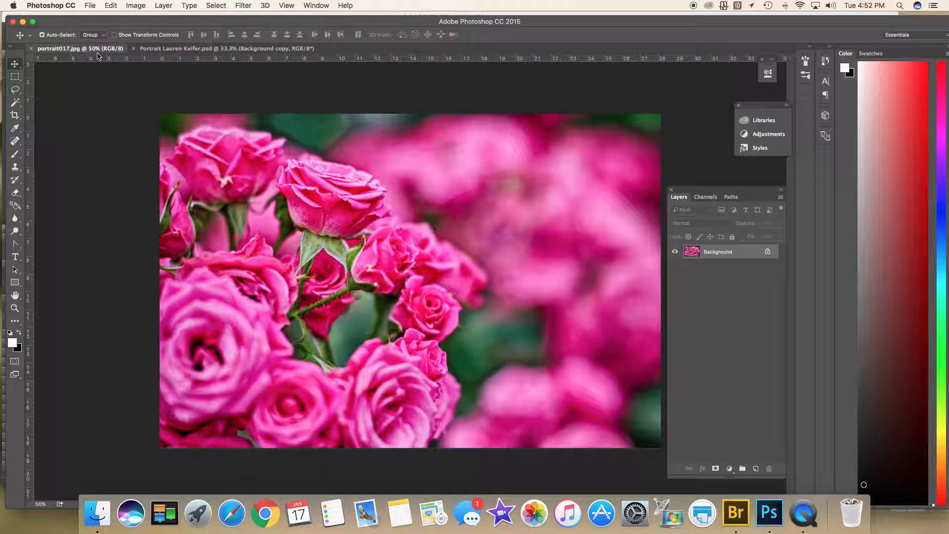